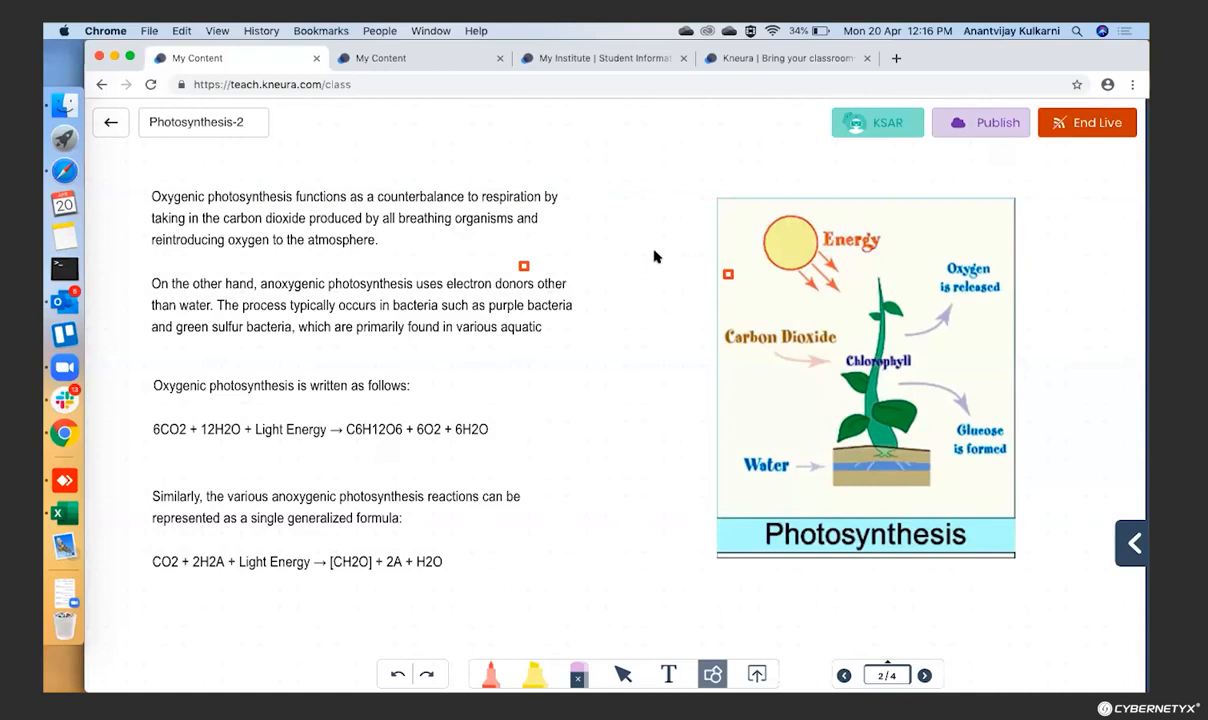
Step: Share the webcam with the live class using the FaceTime HD Camera at low quality
click(1134, 542)
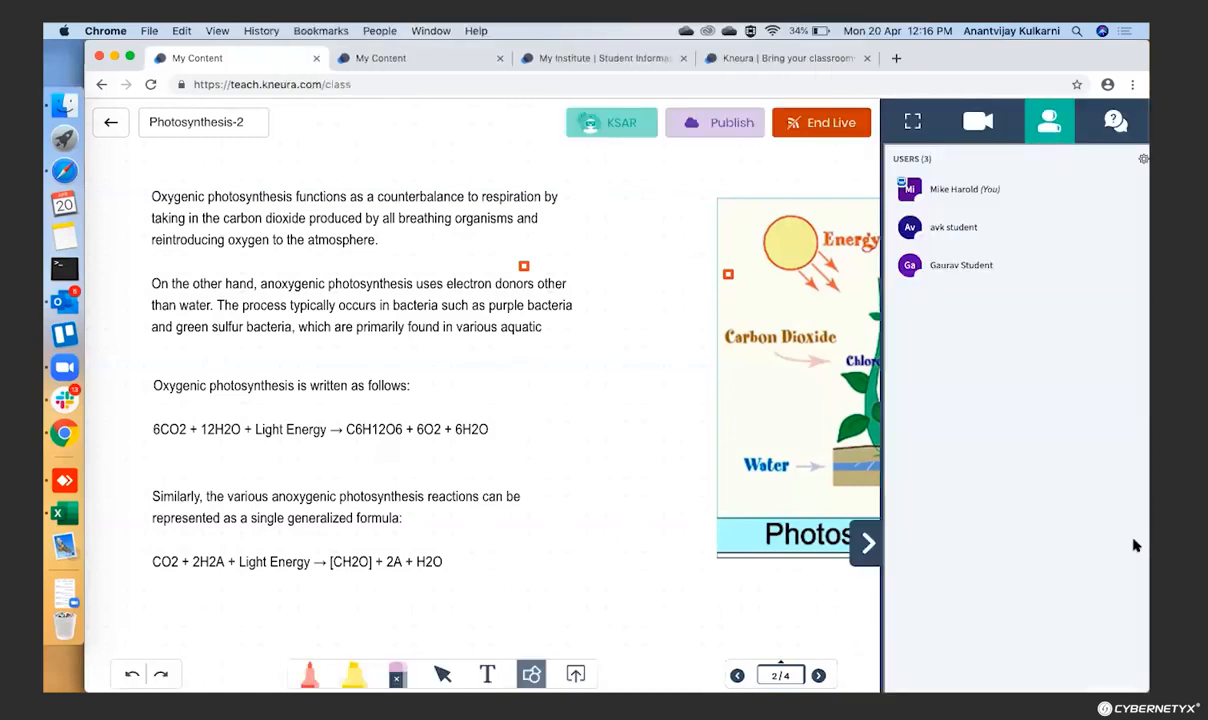
click(982, 126)
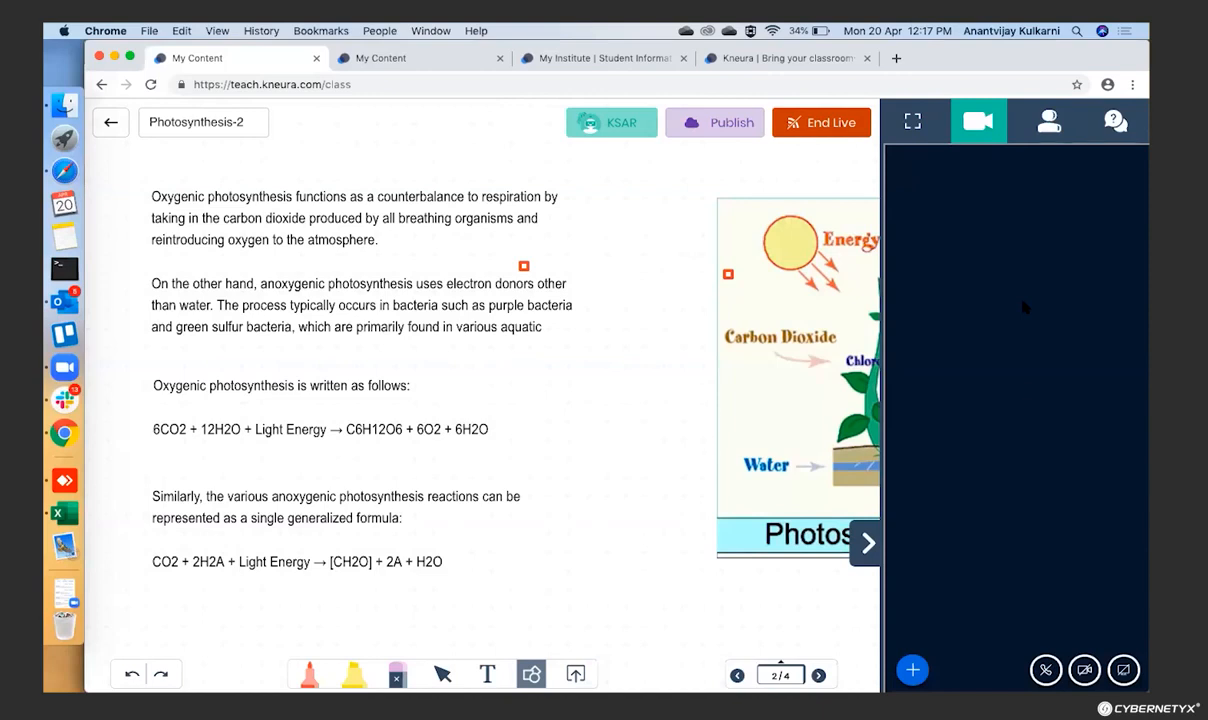
click(1084, 669)
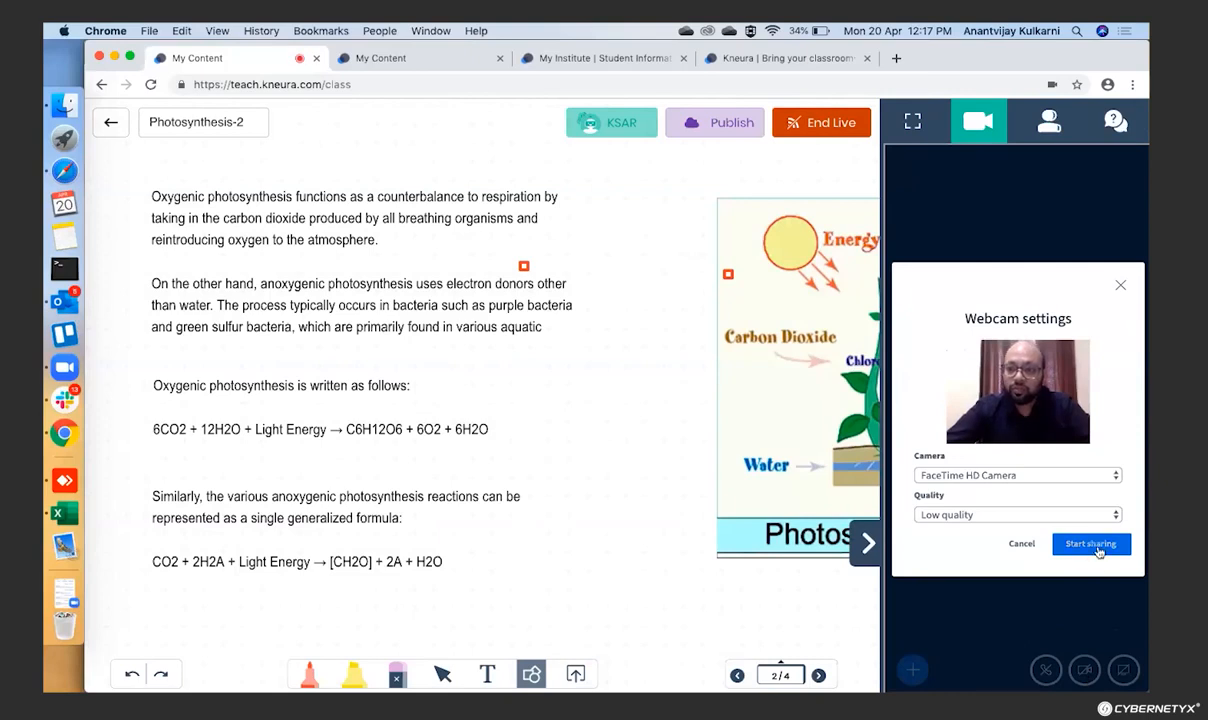
click(1094, 550)
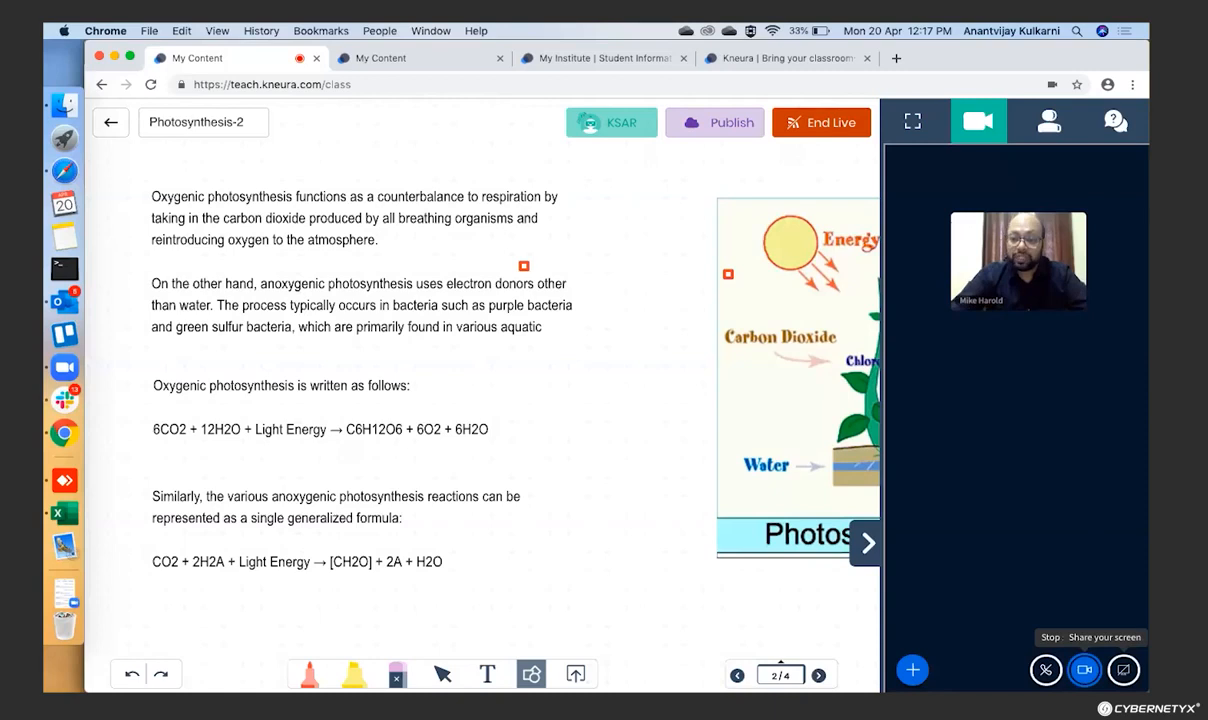
Step: Share the browser window showing SketchUp with the class as an application window
click(1125, 672)
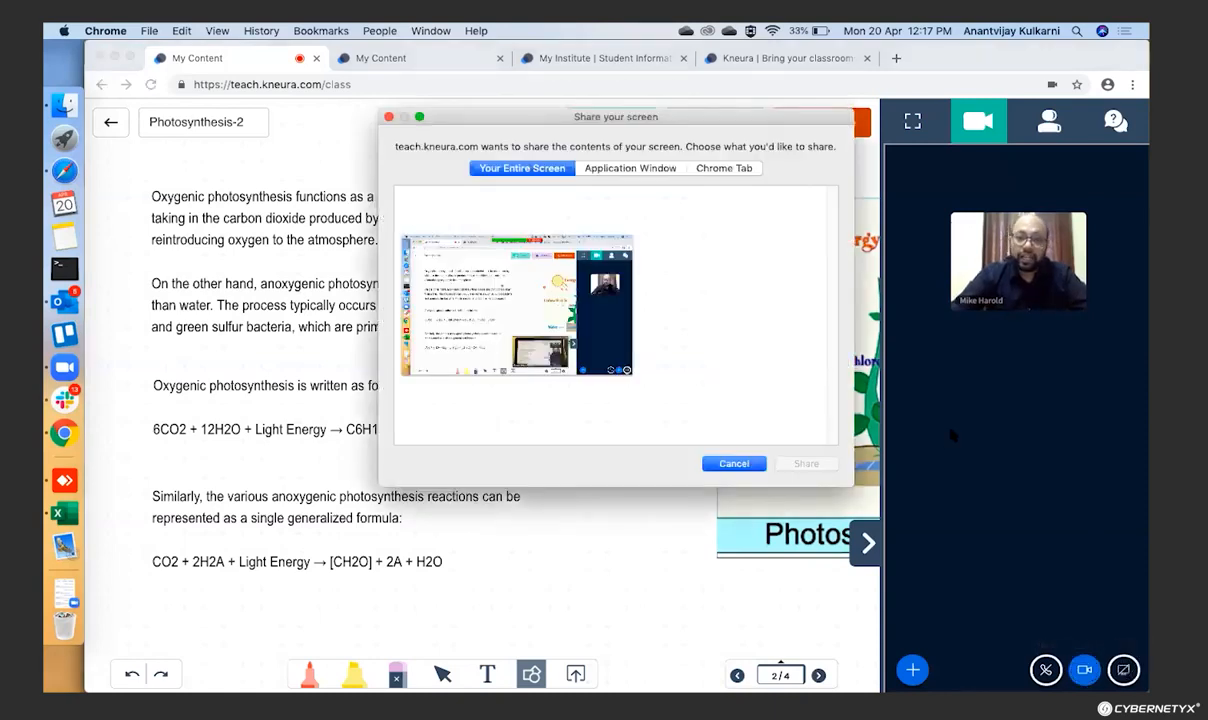
click(651, 170)
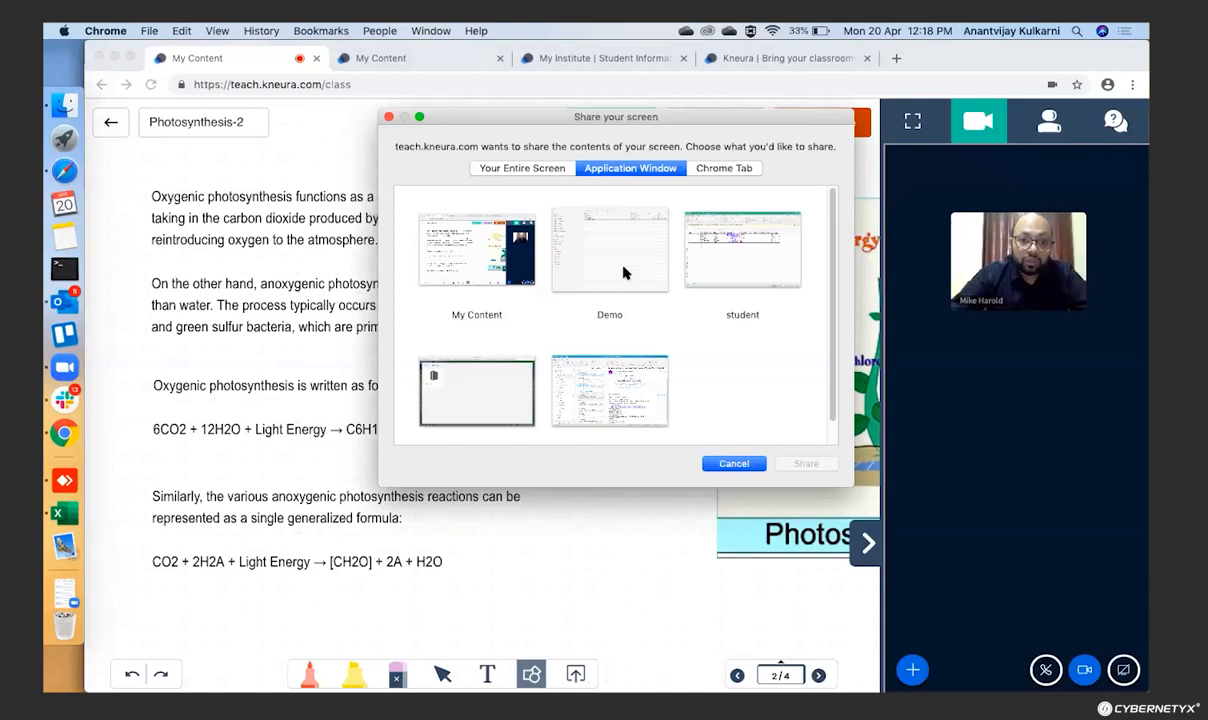
click(440, 378)
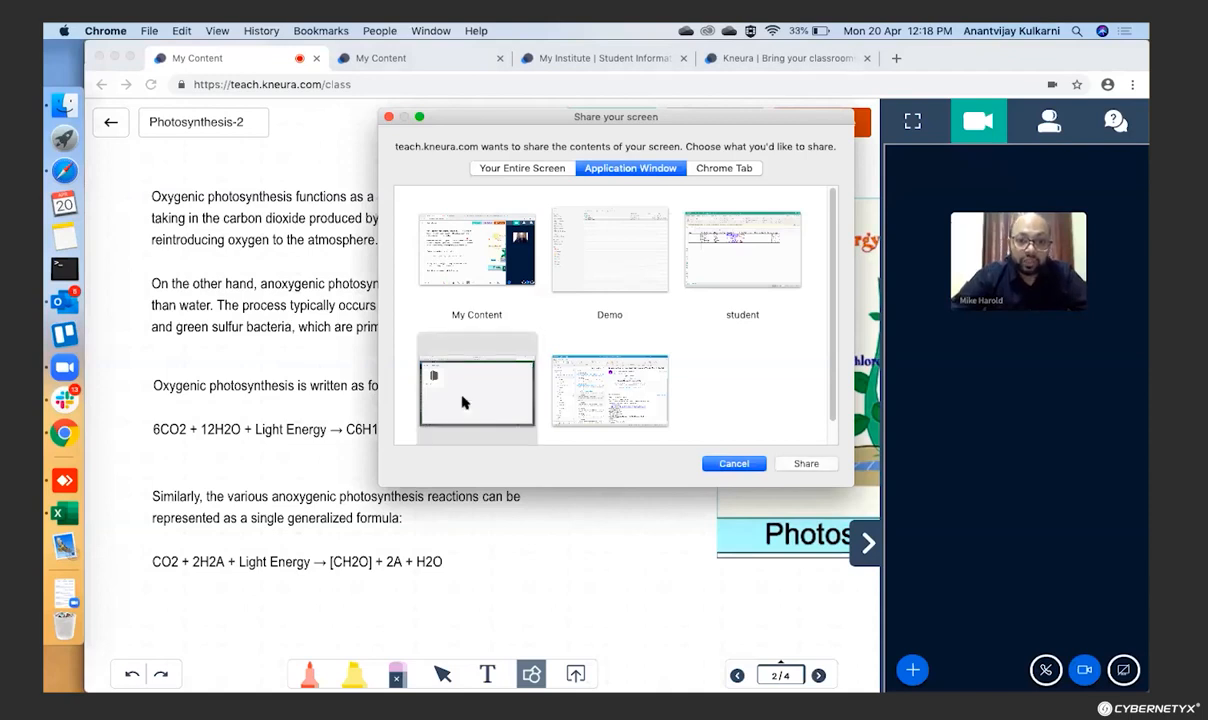
click(805, 463)
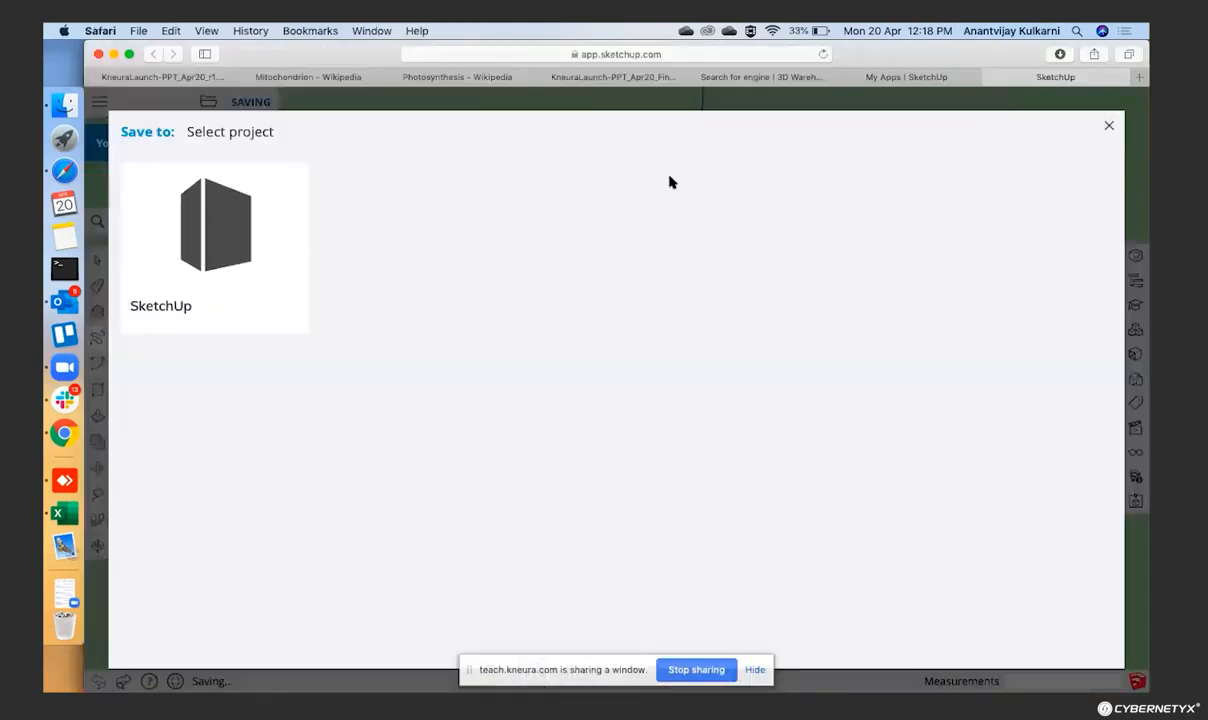
Step: Dismiss SketchUp's project save dialog and orbit the engine model to show its exhaust pipes from the opposite side
click(1107, 126)
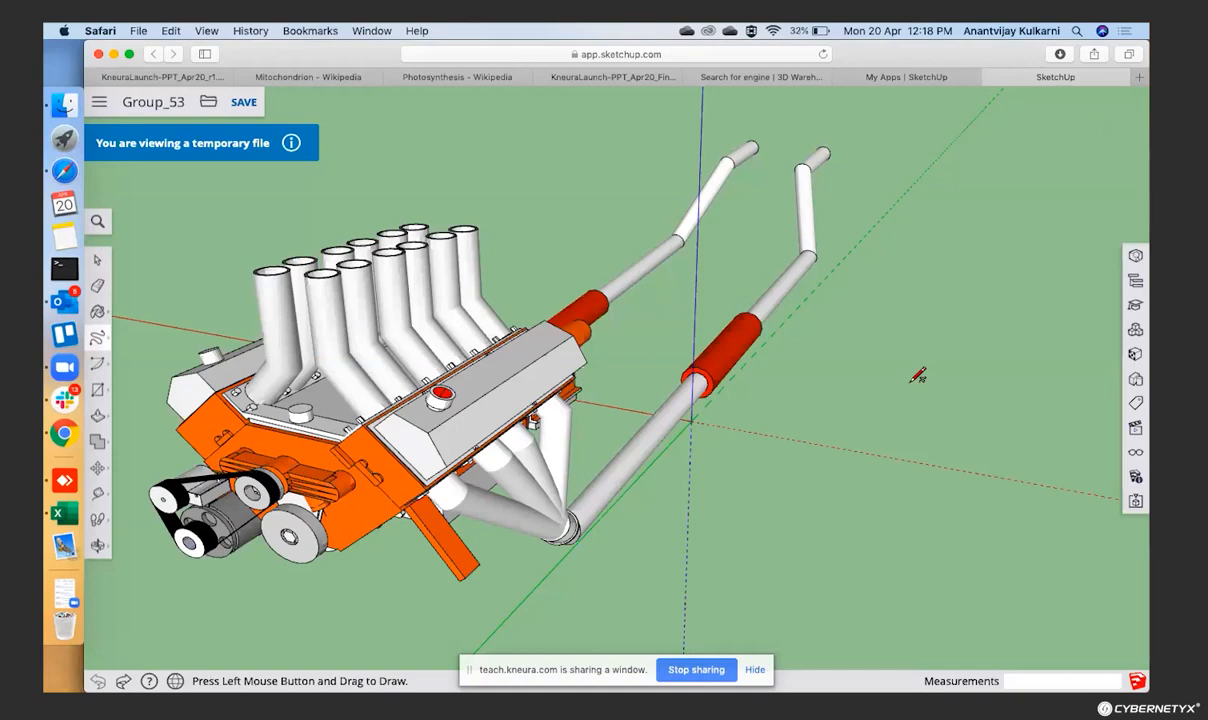
key(o)
drag(918, 375, 801, 273)
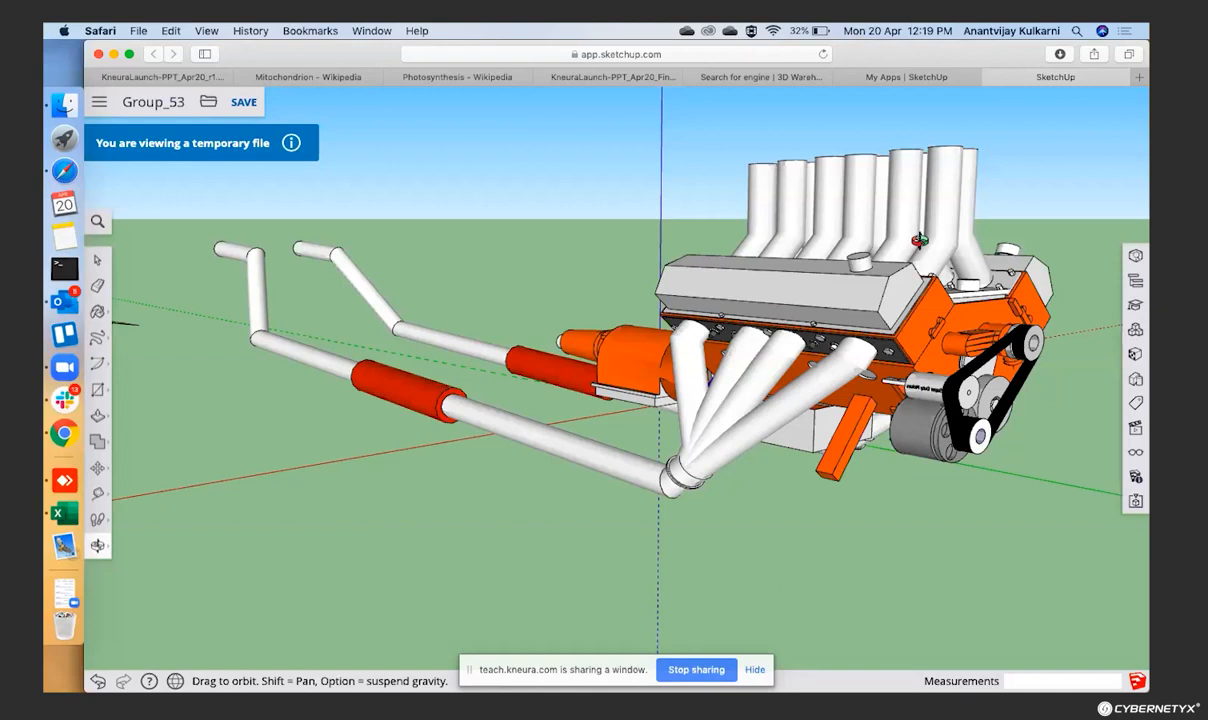
Step: Switch back to the Kneura class in Chrome, go to blank page 4 and hide the sharing notice
key(super+Tab)
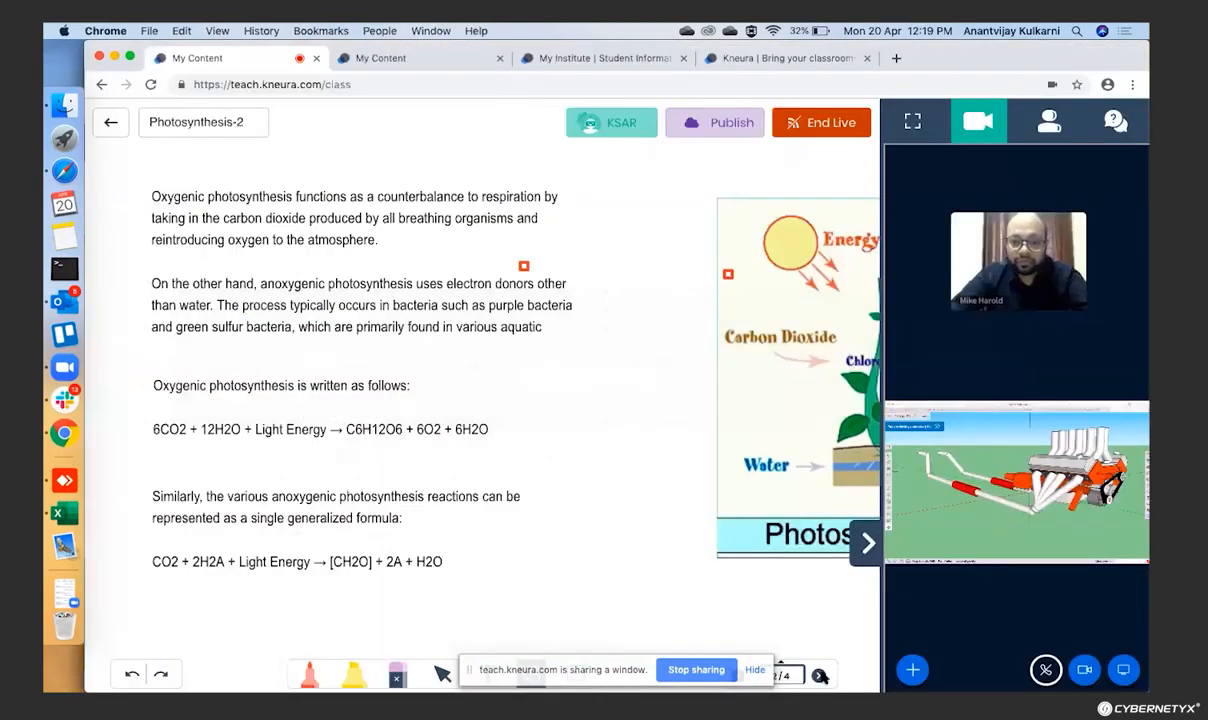
click(818, 676)
click(818, 676)
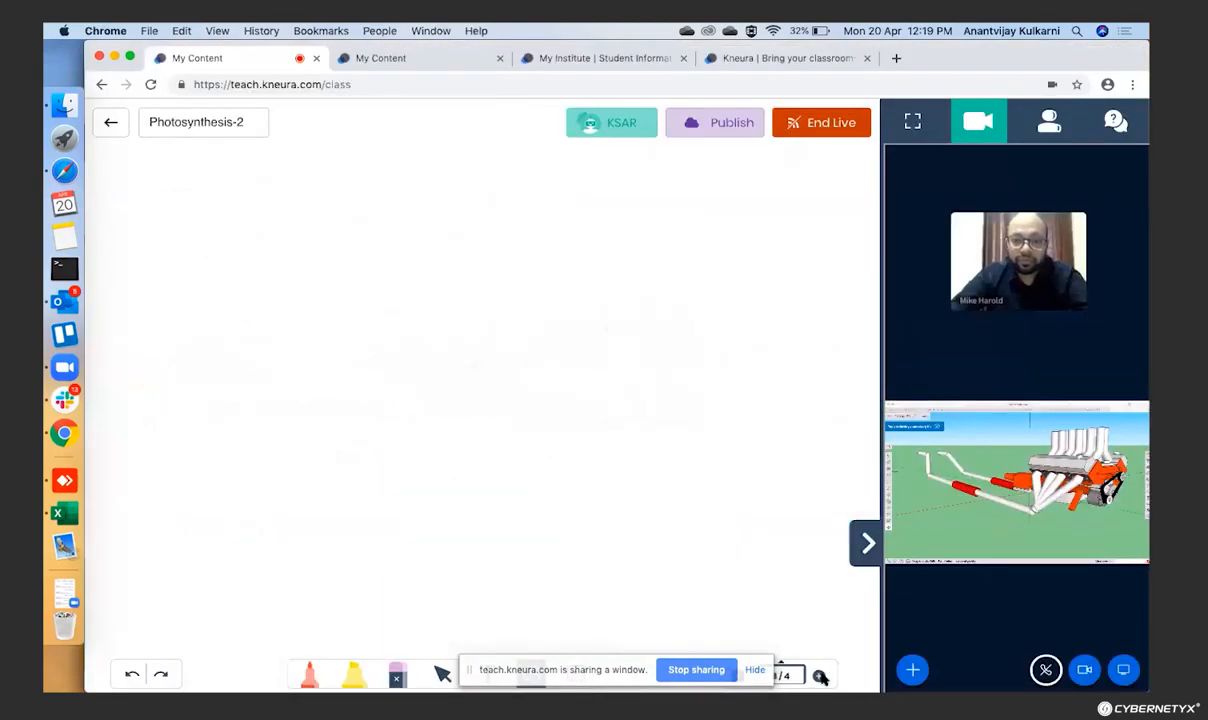
click(754, 670)
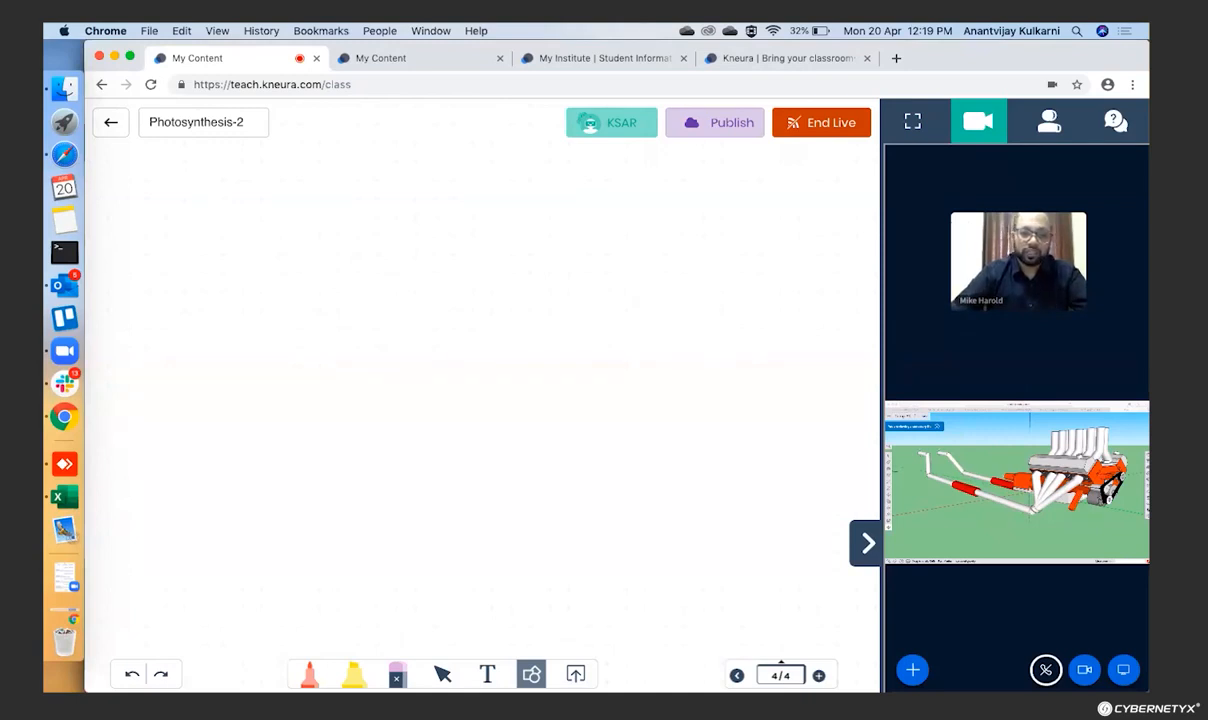
Step: Draw a few freehand zigzag strokes with the red pen in the upper middle of page 4
click(310, 674)
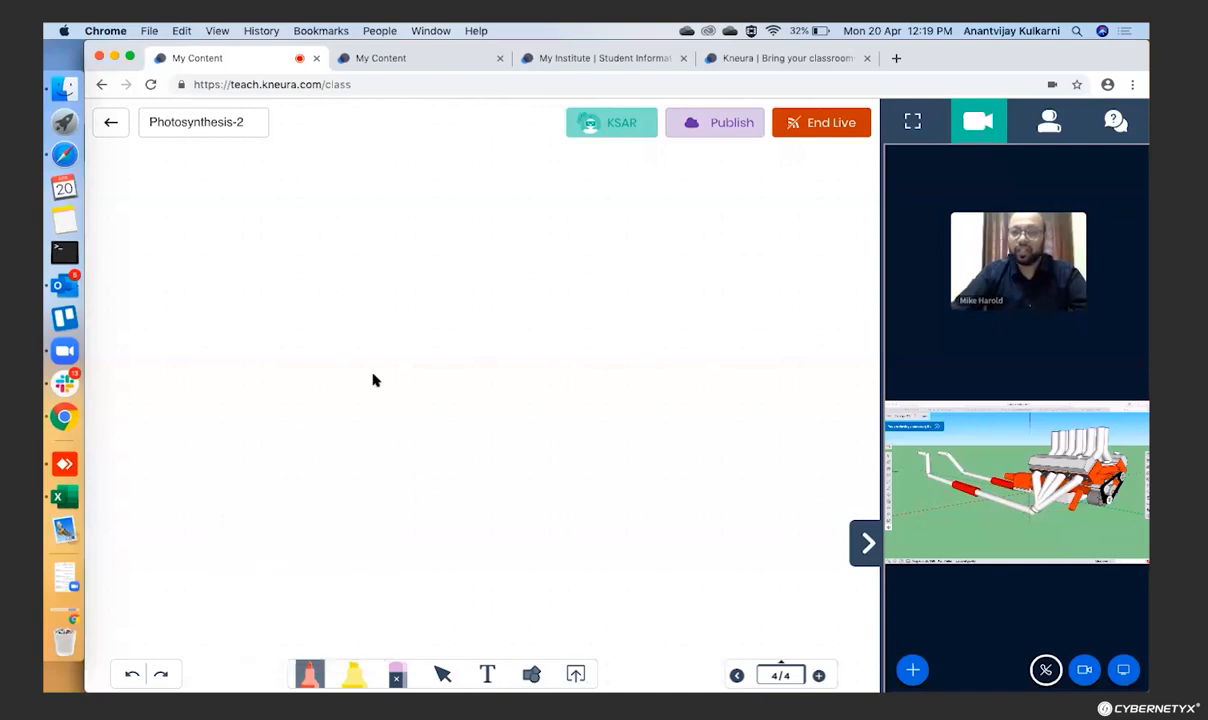
mouse_move(378, 251)
mouse_down()
mouse_move(466, 345)
mouse_move(465, 362)
mouse_up()
mouse_move(528, 242)
mouse_down()
mouse_move(557, 302)
mouse_move(607, 332)
mouse_move(625, 380)
mouse_up()
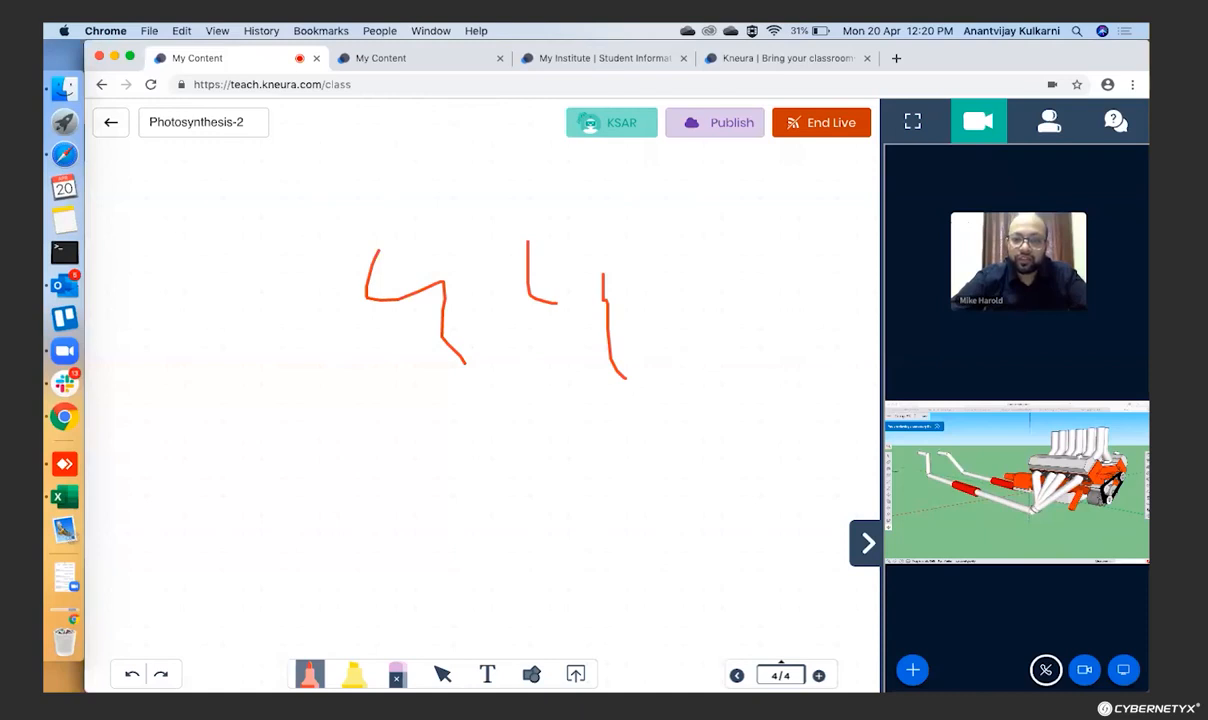
Step: Page through the Photosynthesis-2 lesson, collapse the video panel and show the multiple-choice question on page 3
click(737, 676)
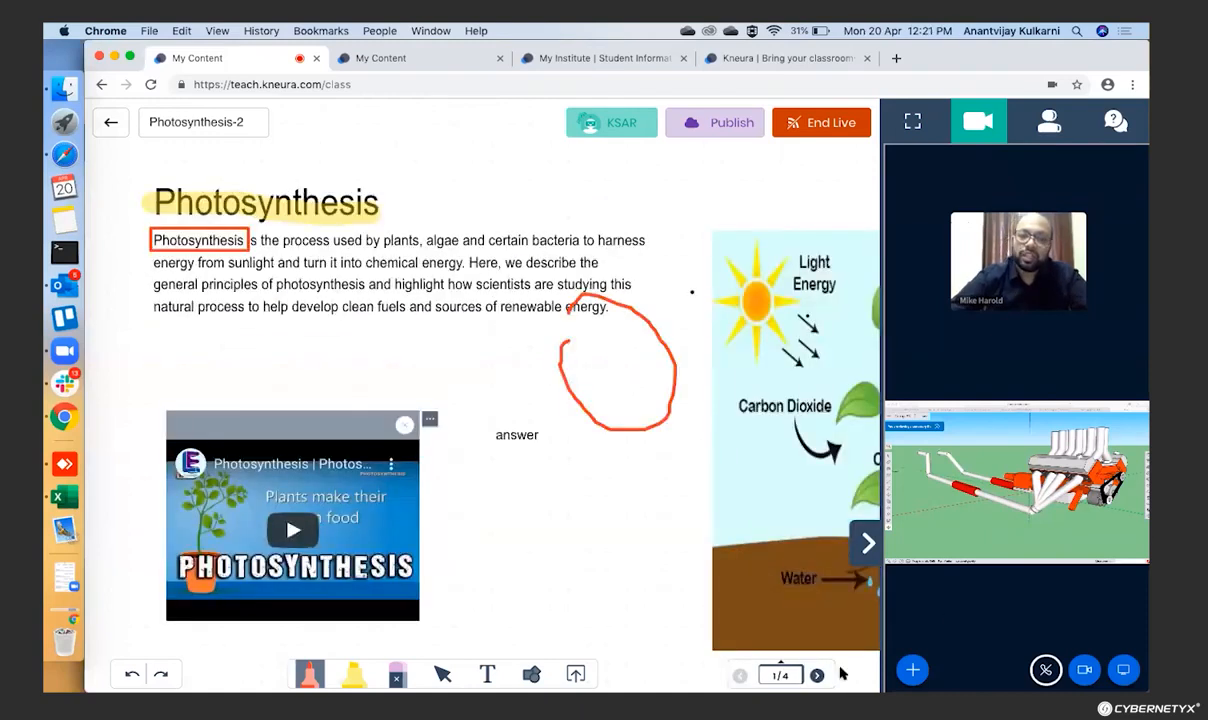
click(817, 676)
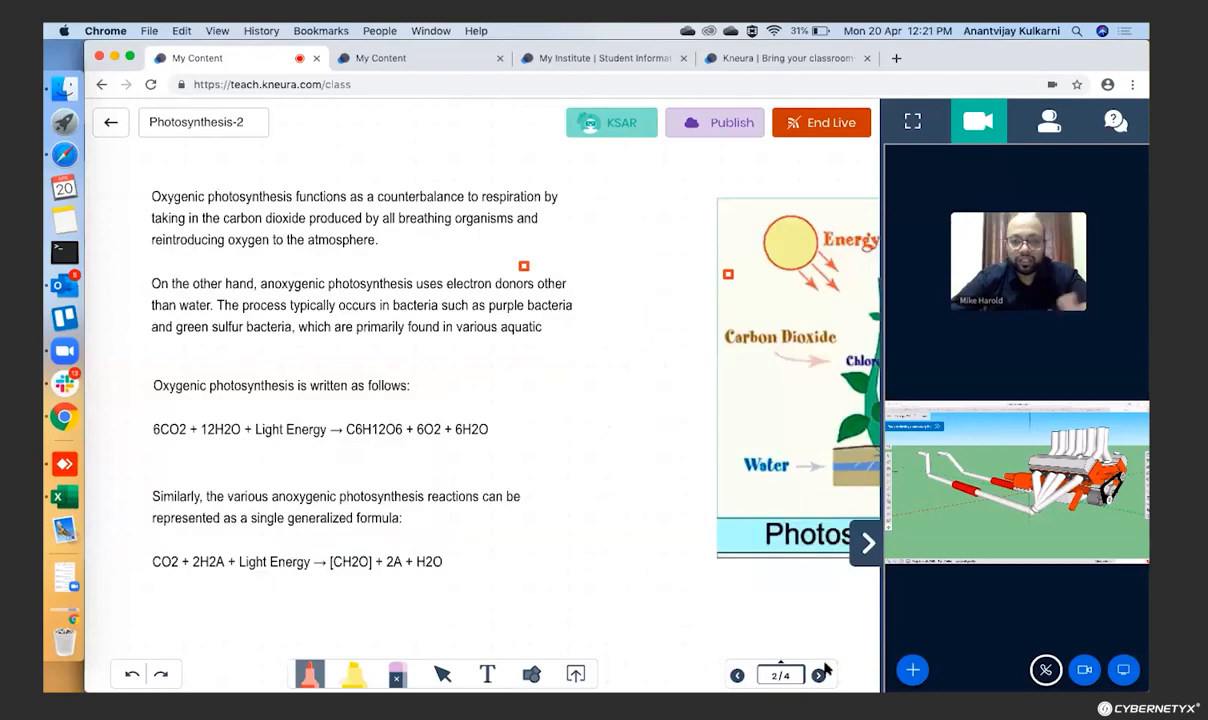
click(868, 543)
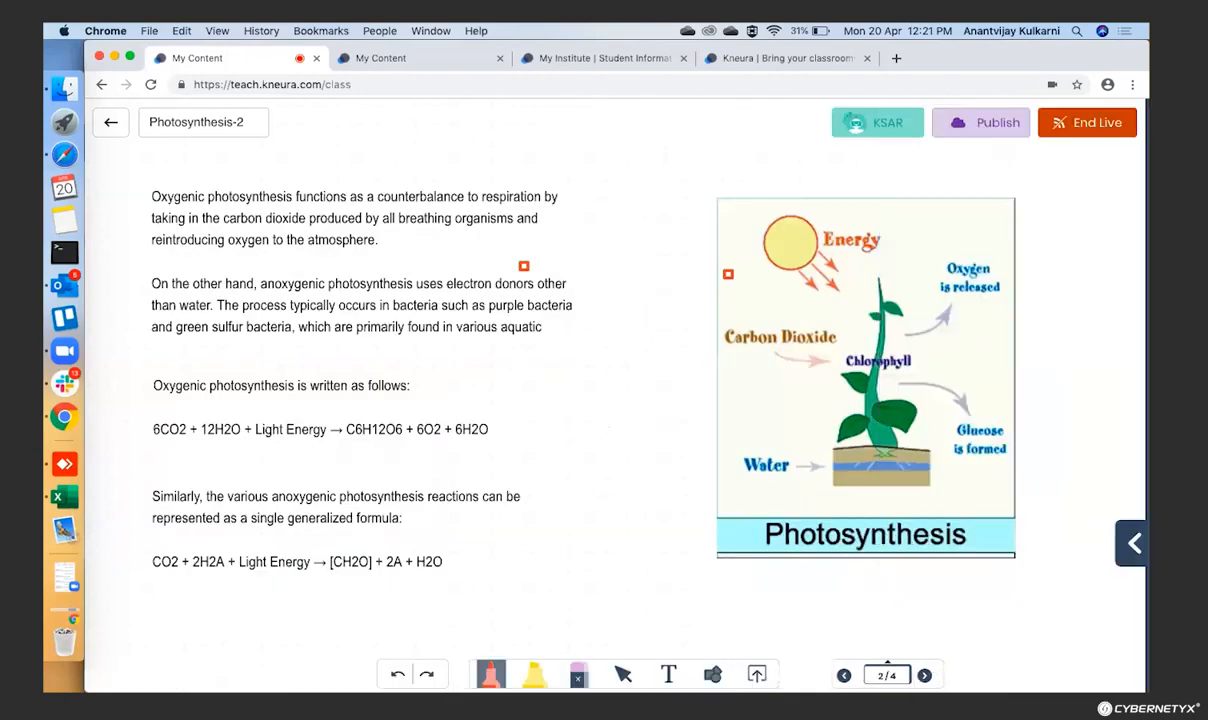
click(925, 675)
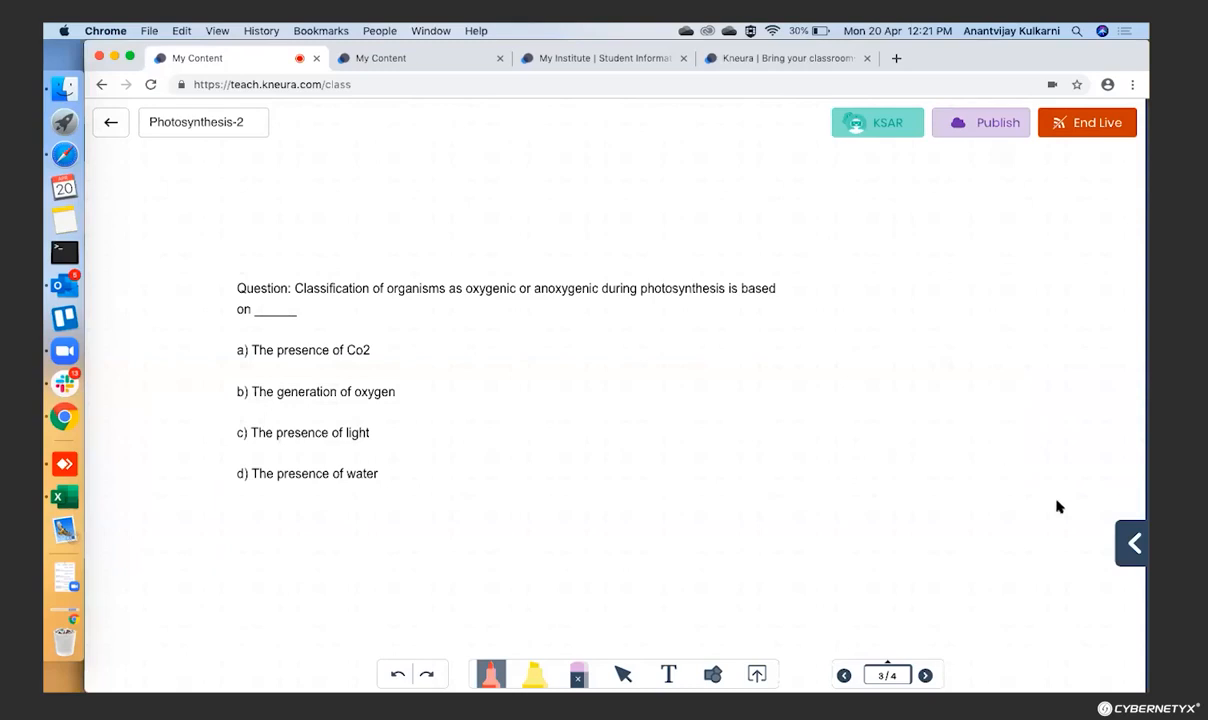
Step: Reopen the video panel and start an A/B/C/D poll for the question on page 3
click(1133, 545)
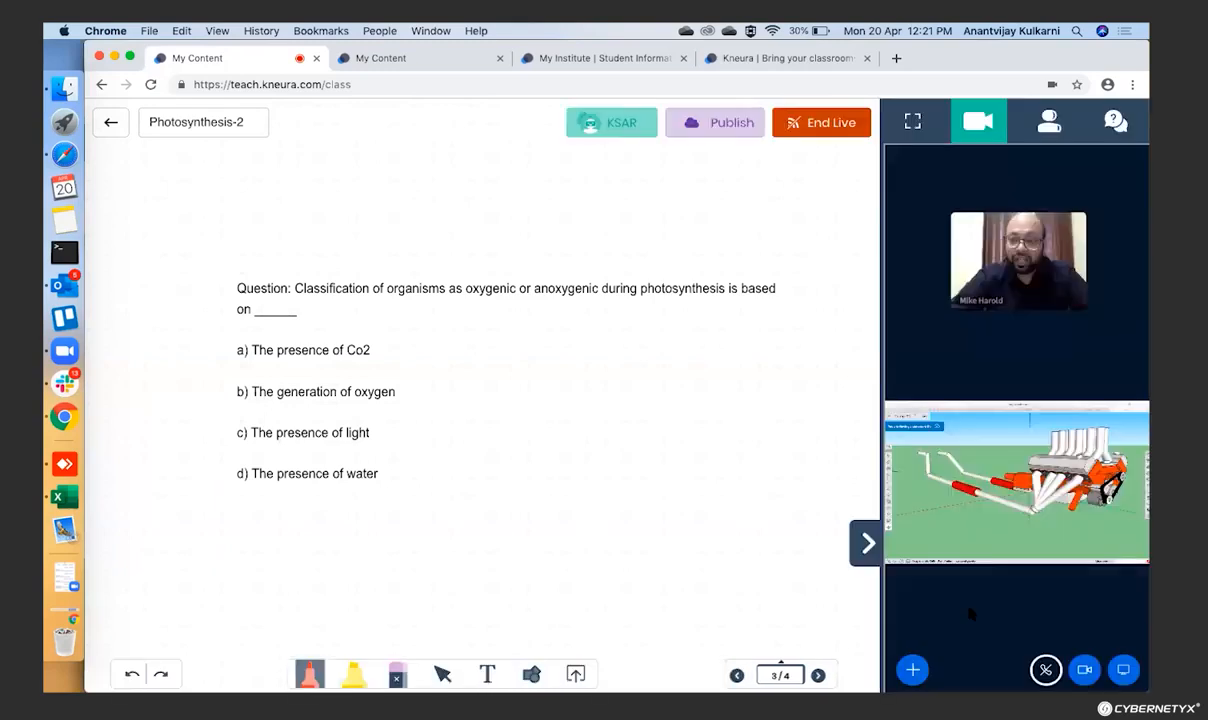
click(911, 668)
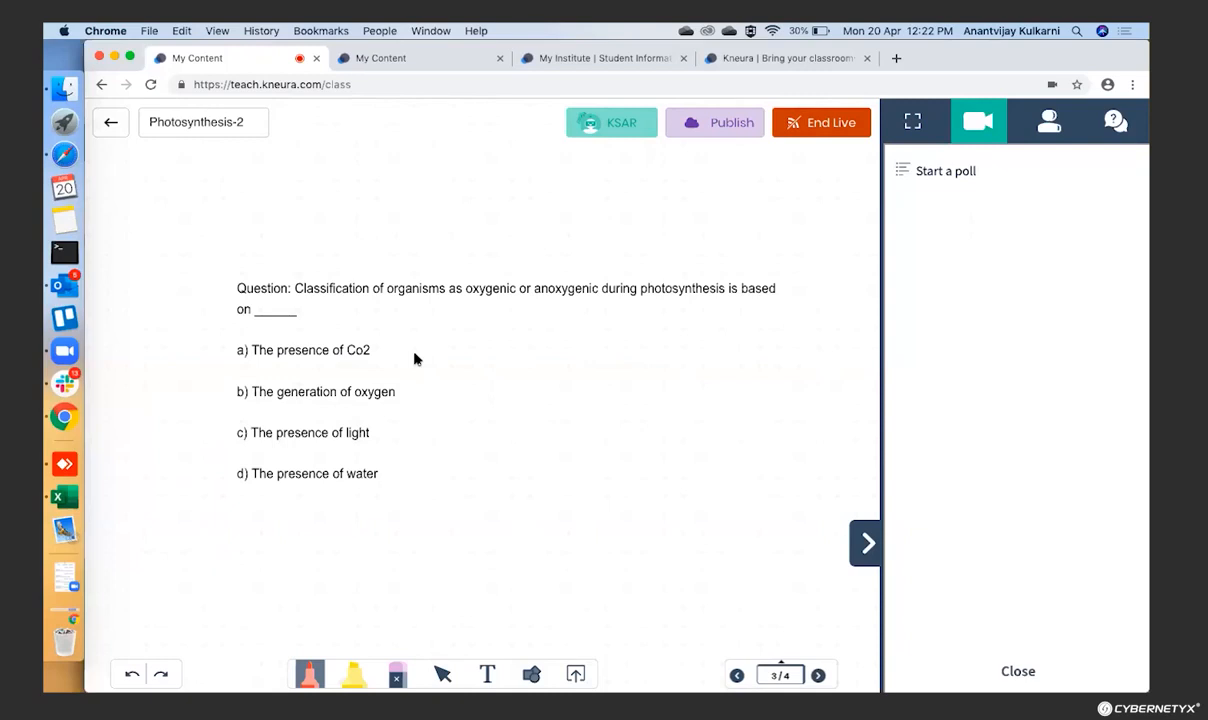
click(958, 175)
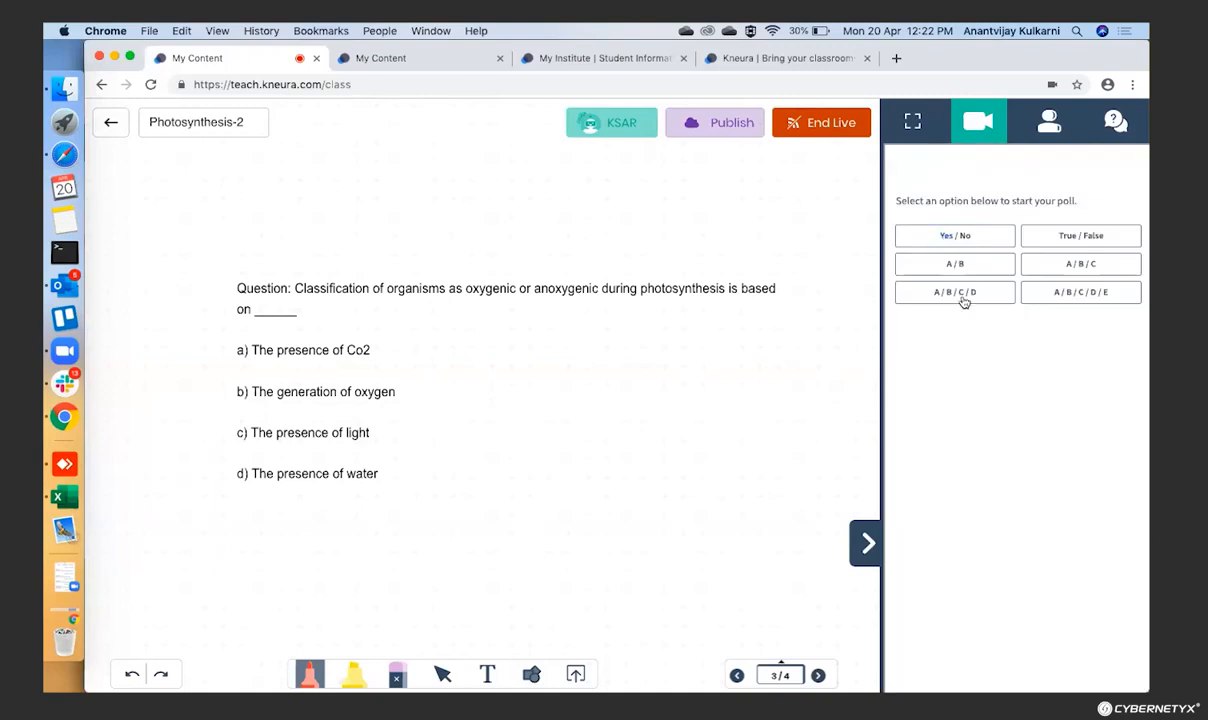
click(962, 303)
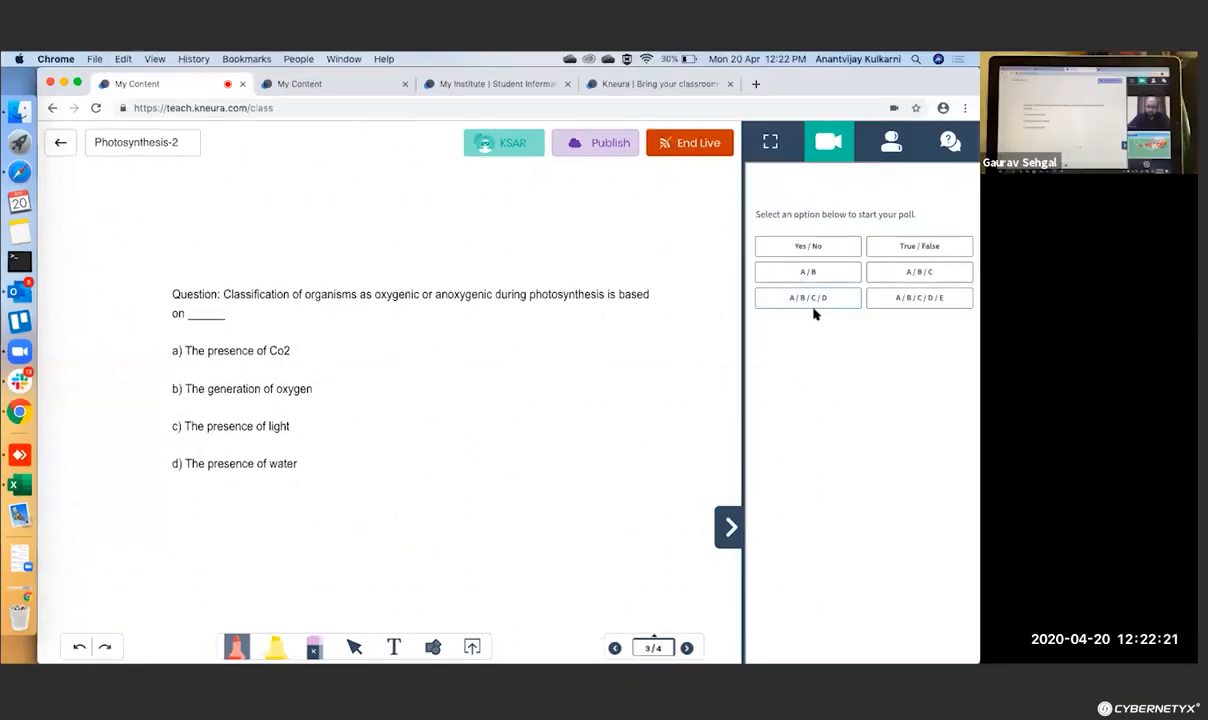
click(812, 302)
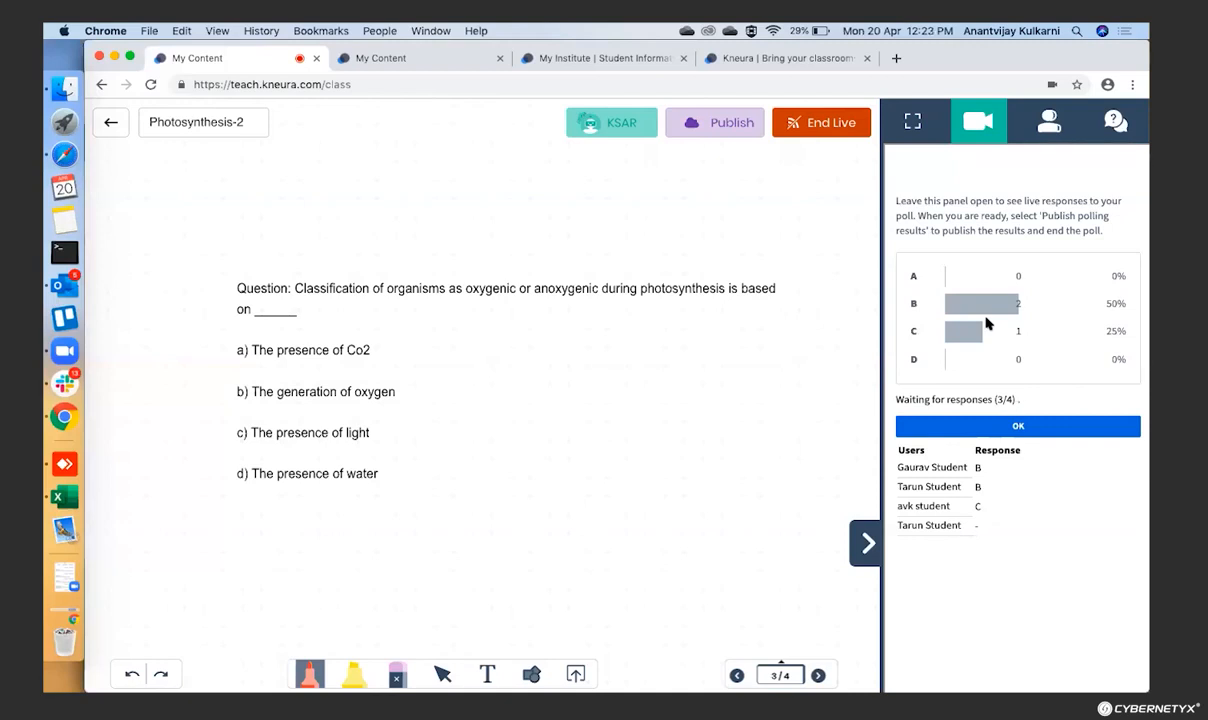
Step: End the A/B/C/D poll and start a True/False poll
click(978, 426)
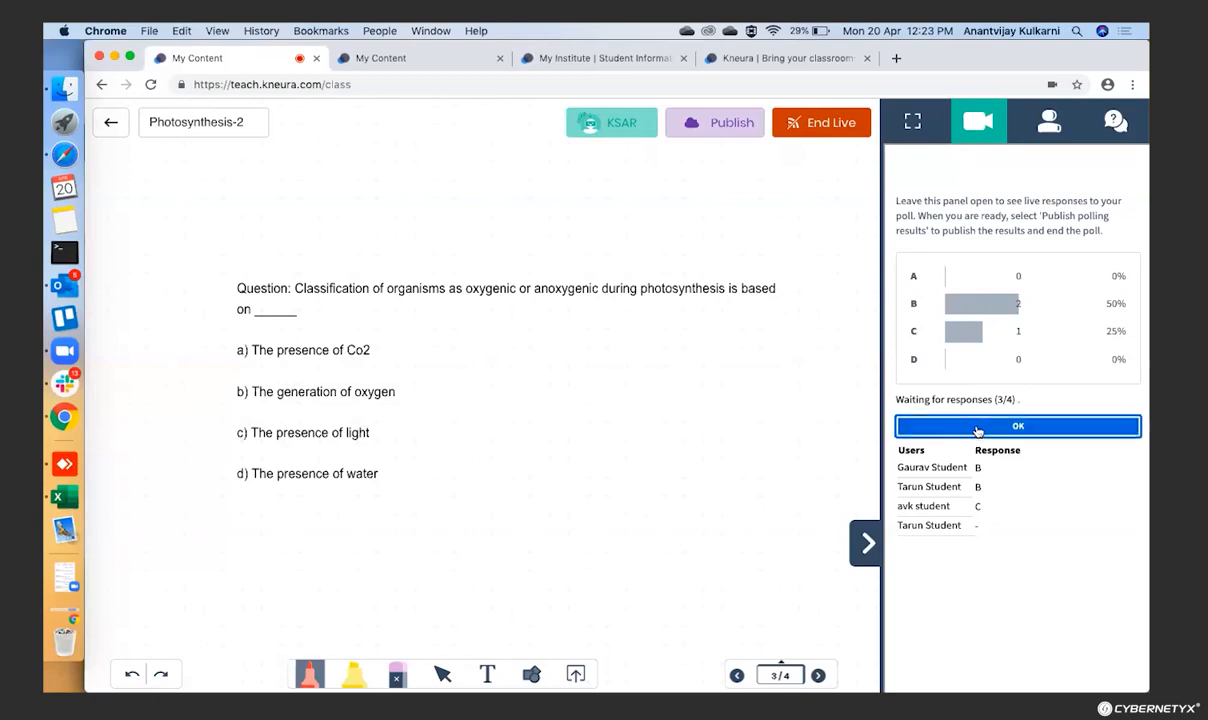
click(978, 427)
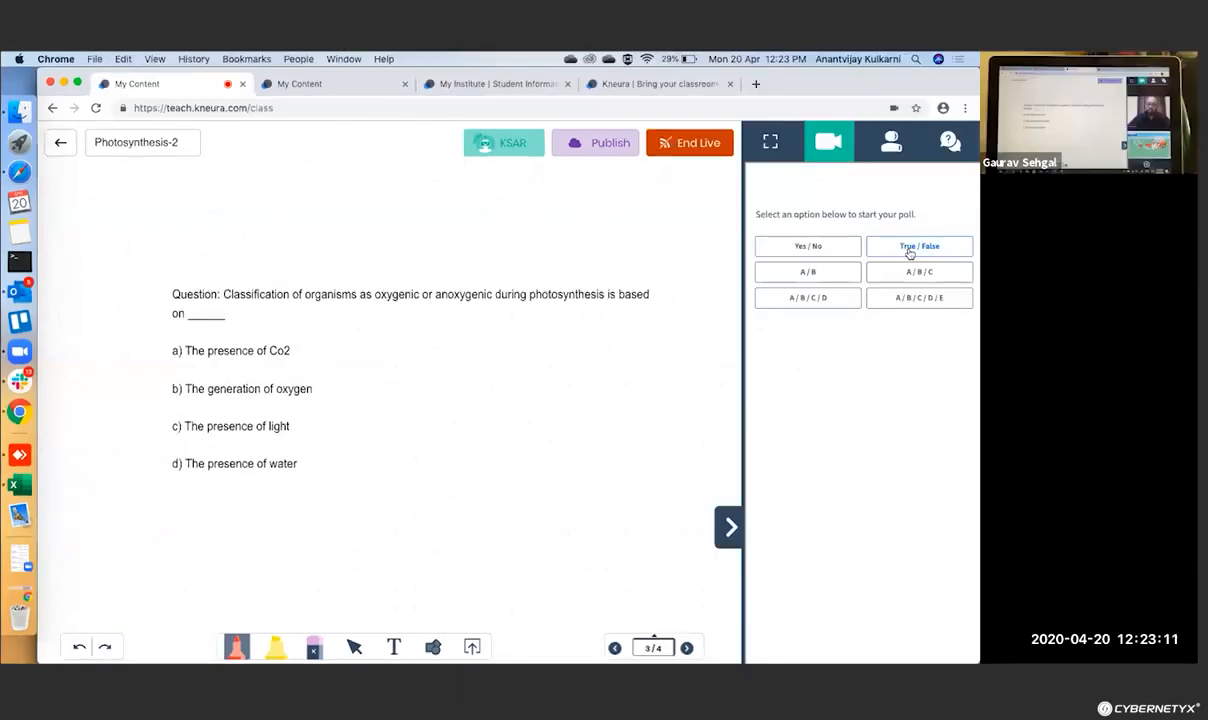
click(910, 251)
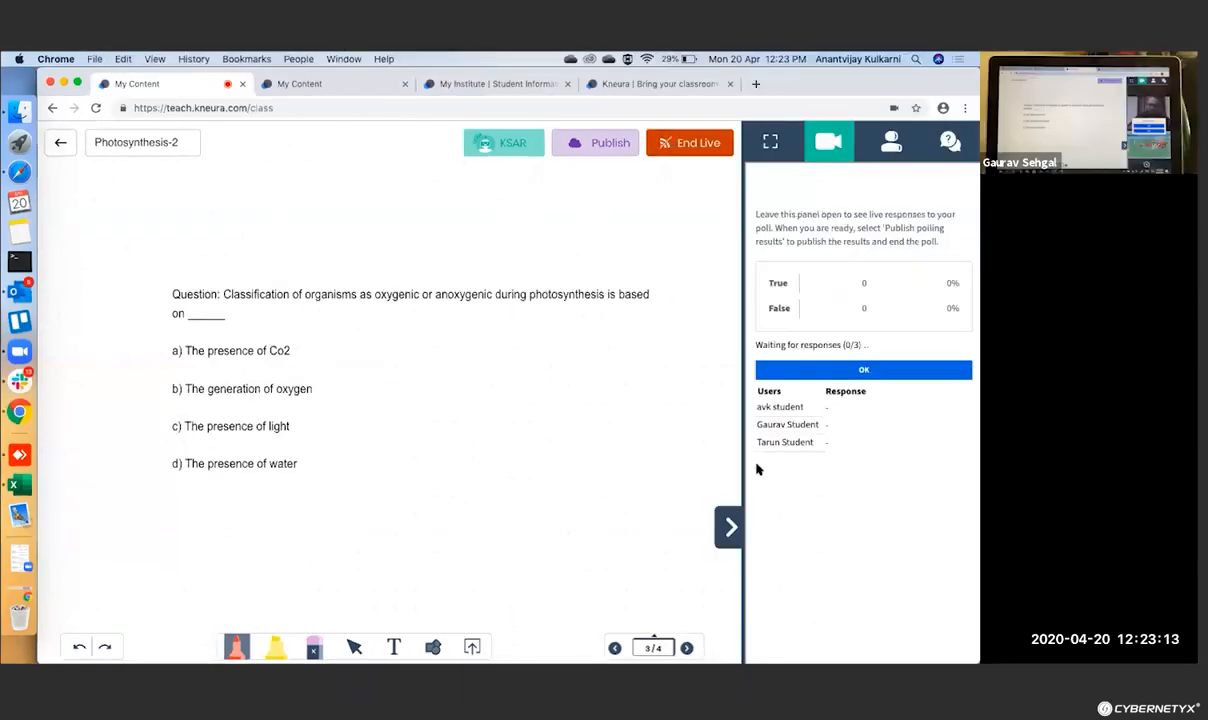